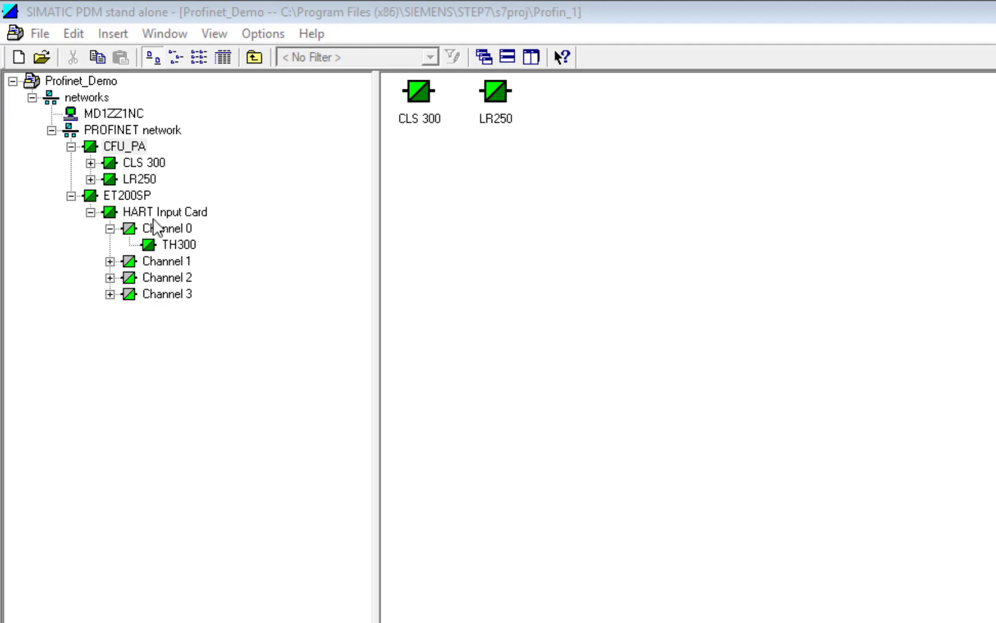
Select TH300, then CLS 300, and finally the LR250 level device in the Profinet_Demo tree.
click(173, 245)
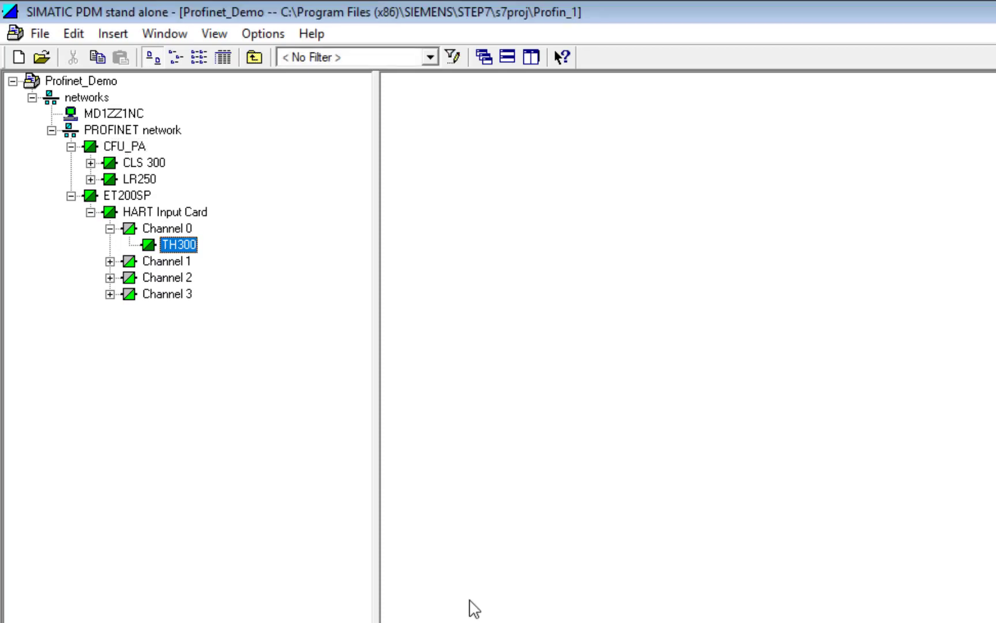
click(129, 166)
click(132, 179)
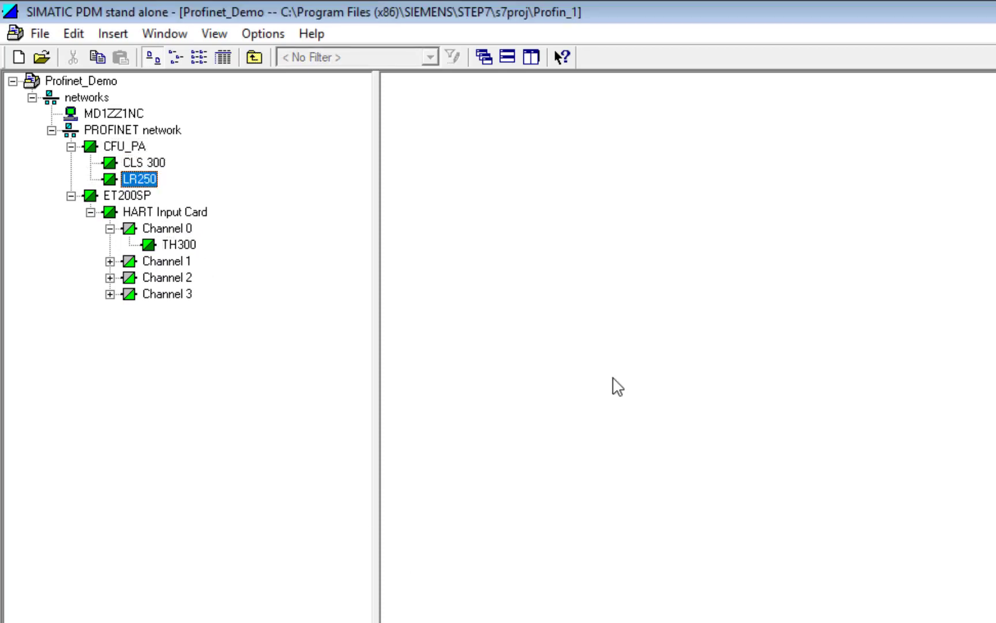
right_click(131, 179)
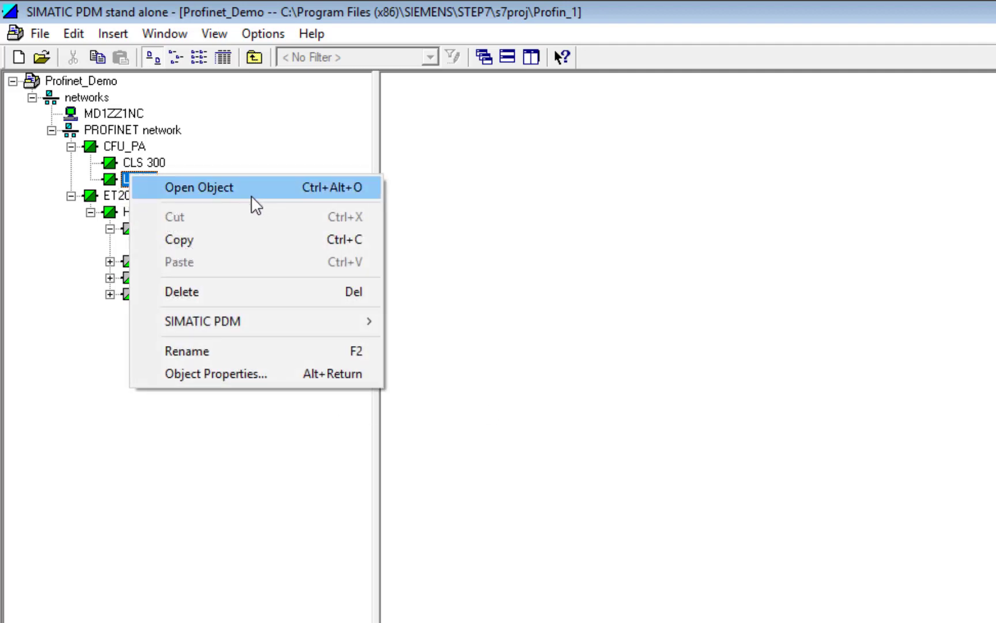
click(238, 373)
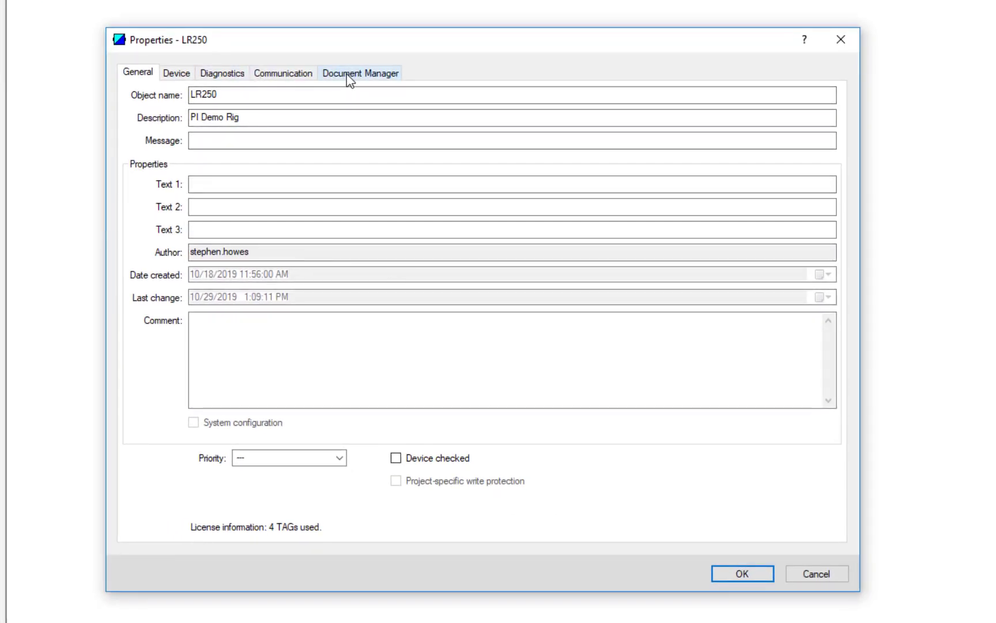
click(347, 74)
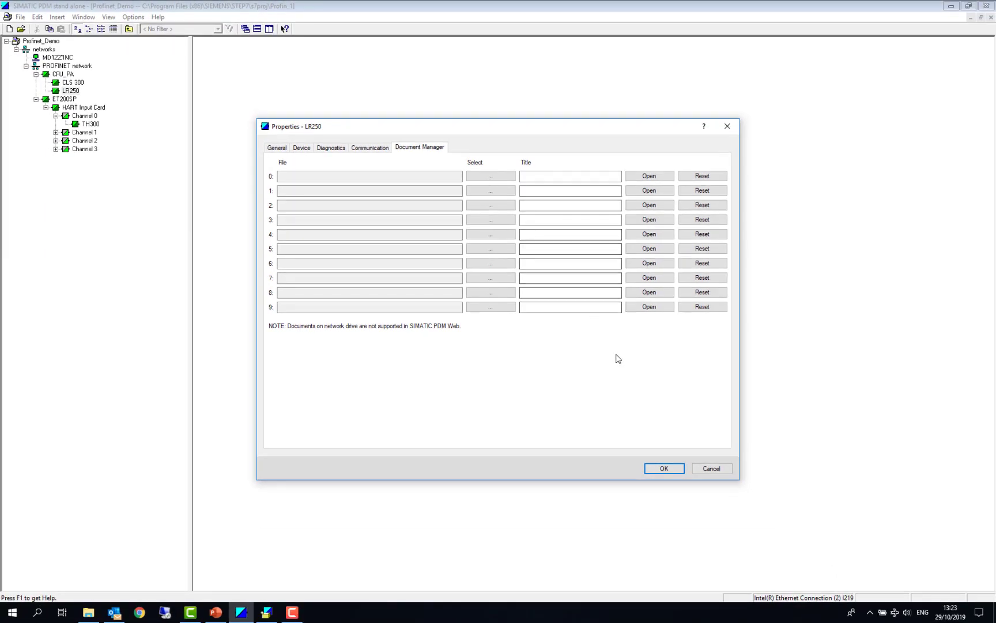
Close the LR250 properties, switch to the TH300 window, and cancel its Print settings.
click(664, 469)
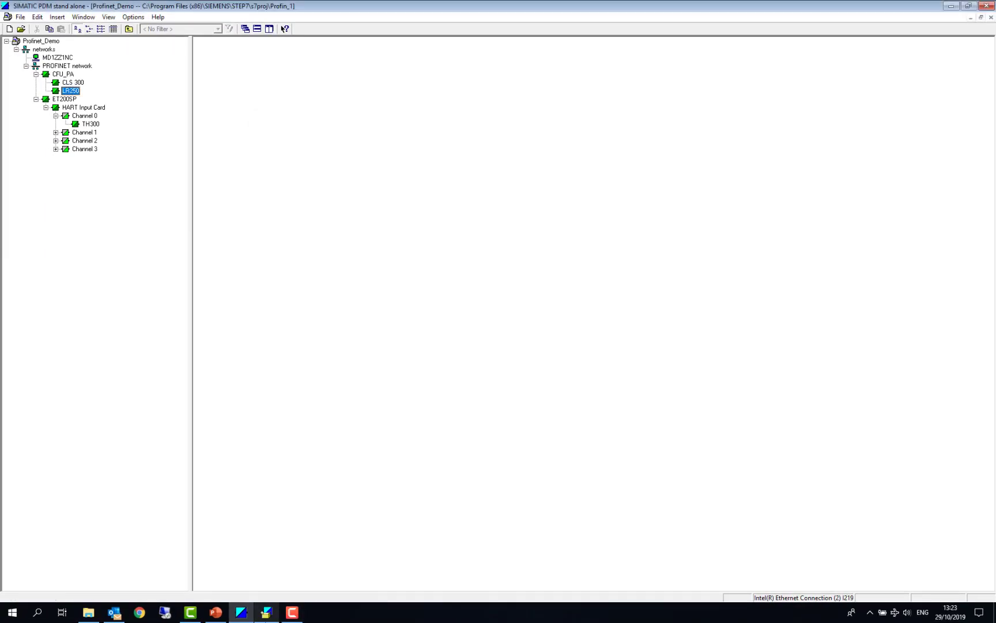
click(267, 612)
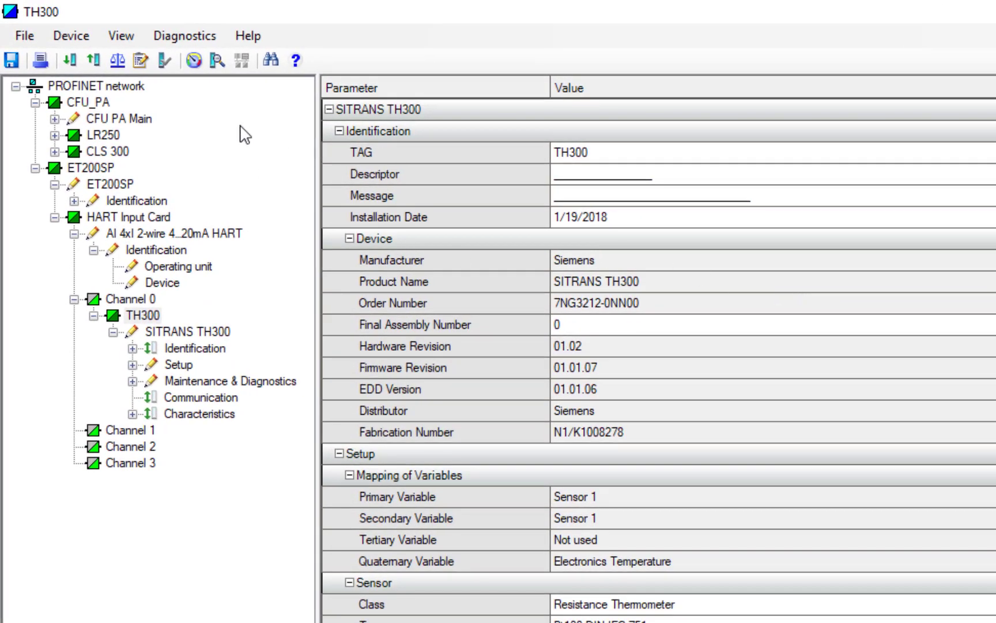
click(40, 61)
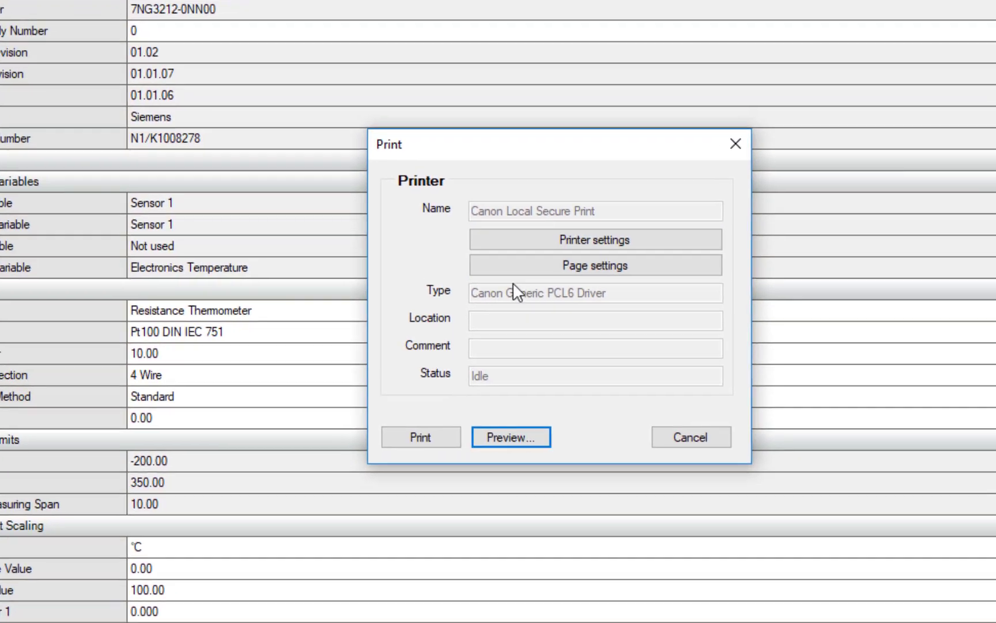
click(731, 145)
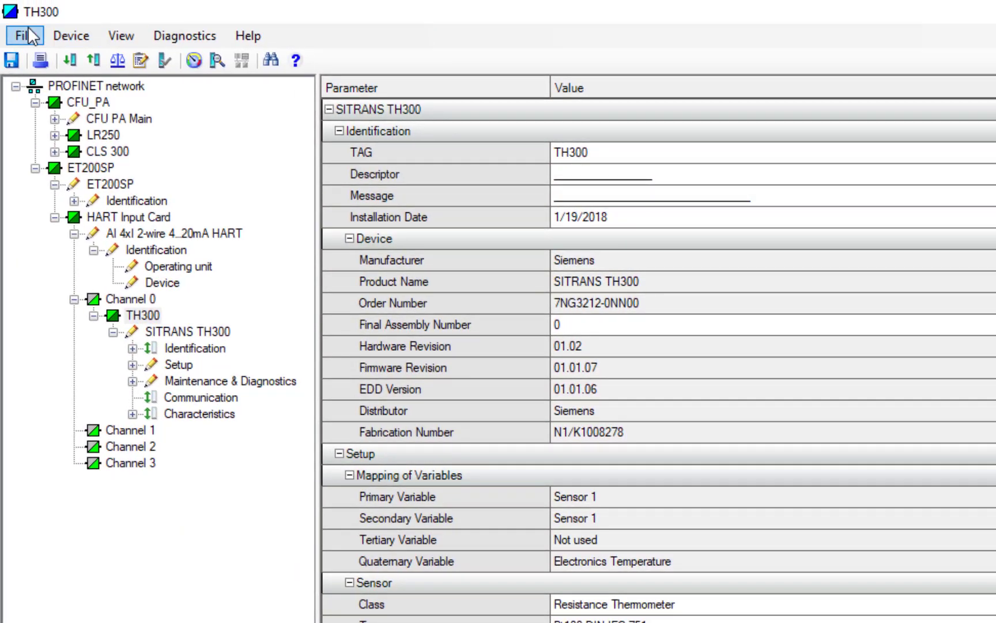
Open and close the TH300 Export settings, then its empty Change Log.
click(16, 30)
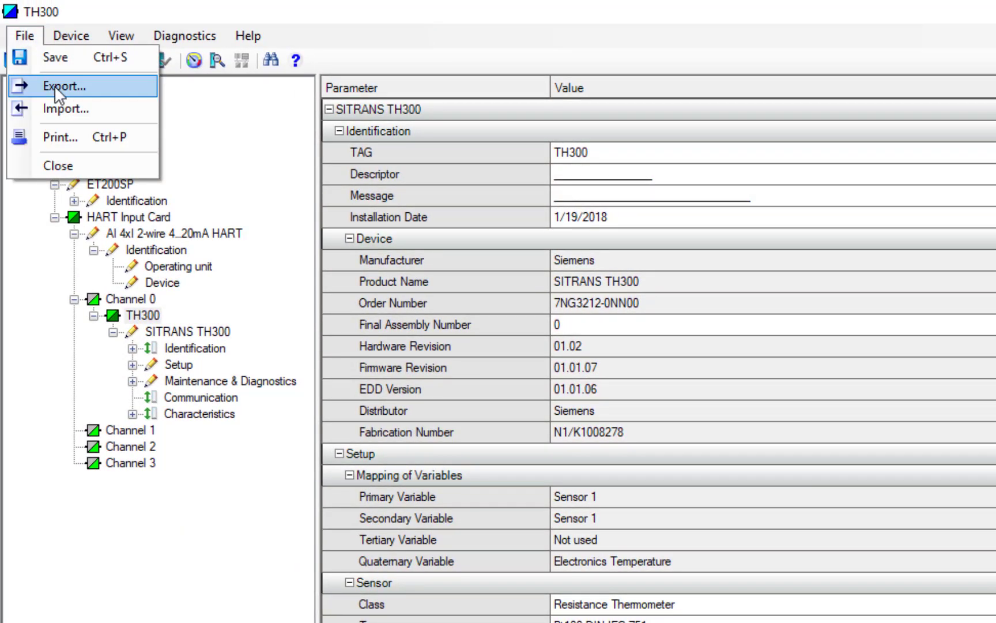
click(57, 79)
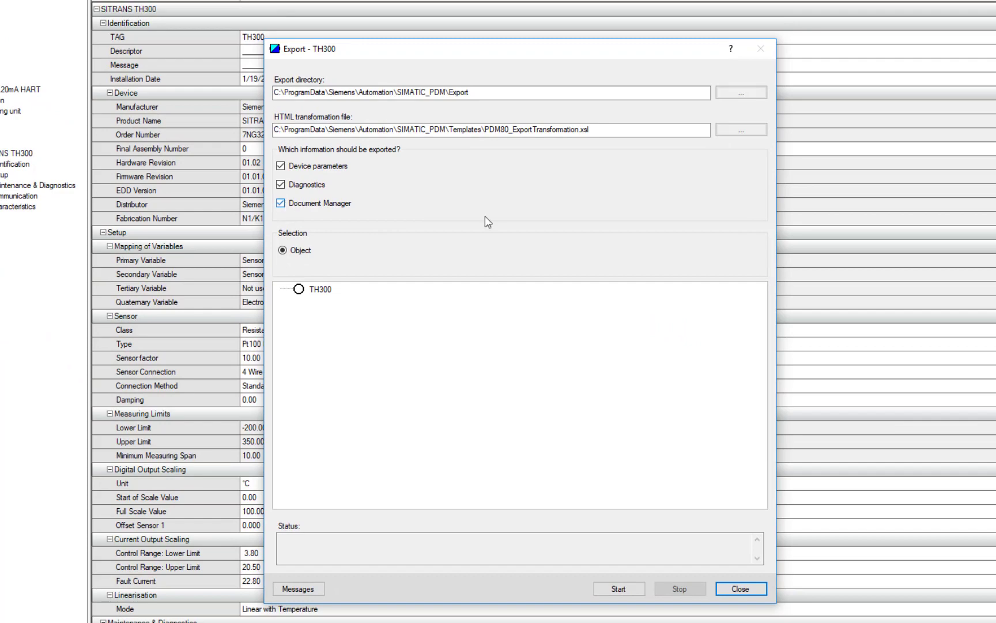
click(740, 589)
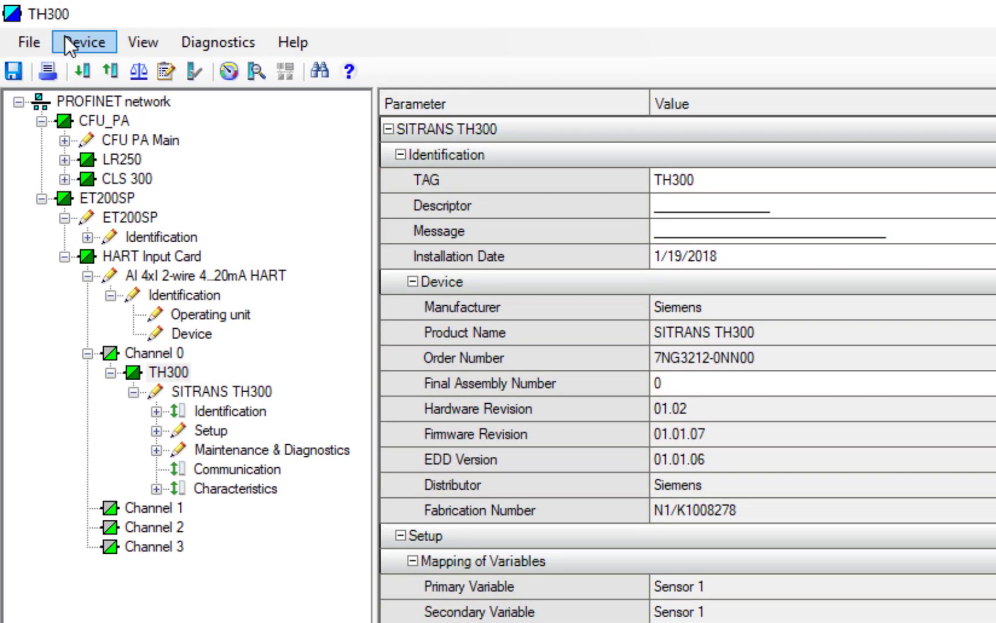
click(66, 38)
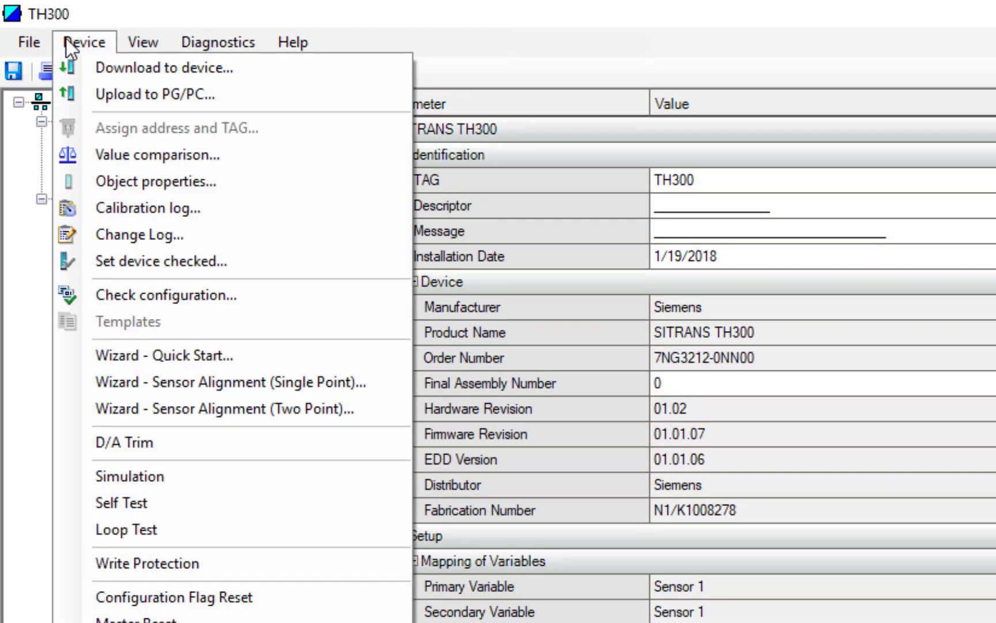
click(135, 241)
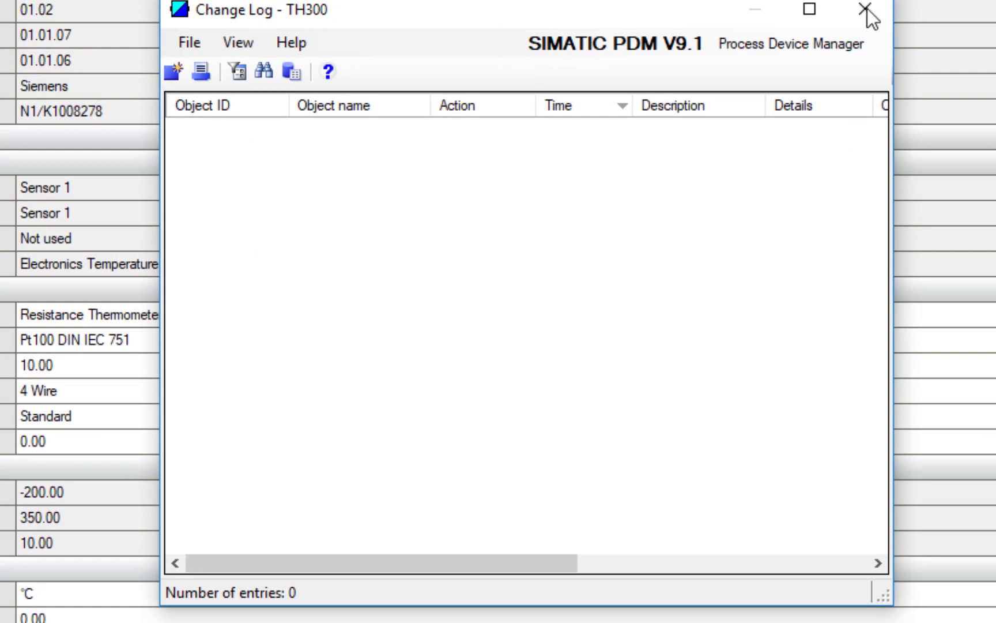
click(867, 11)
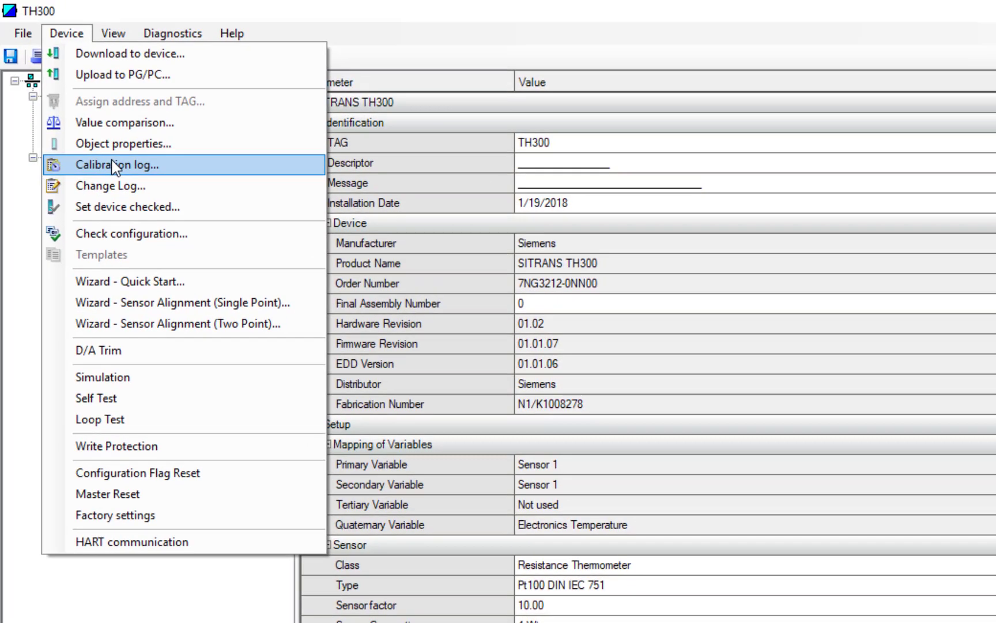
Open the TH300 calibration log and refresh its diagnostics status from the device.
click(116, 162)
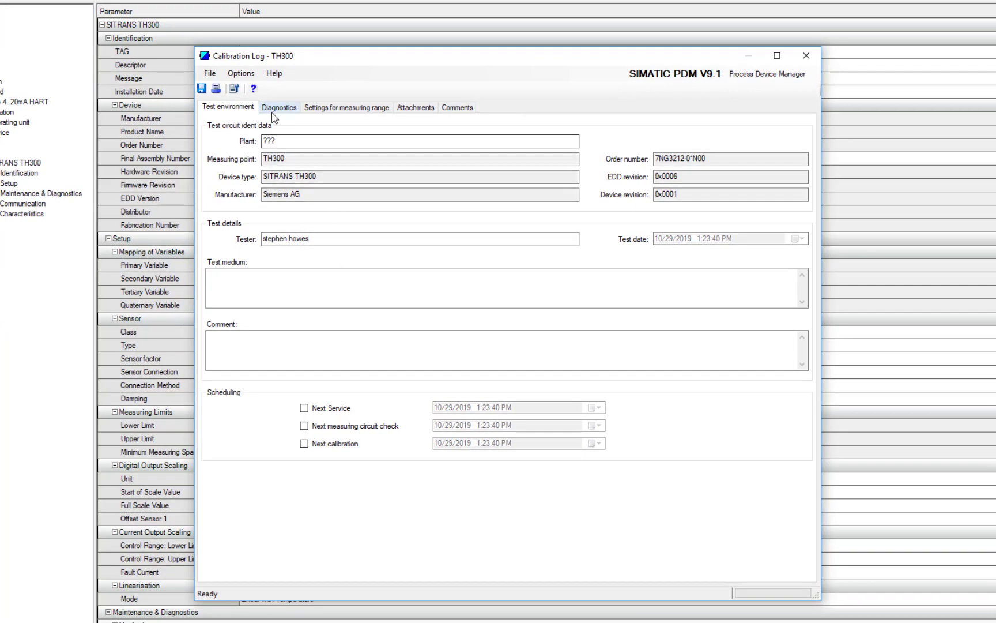
click(279, 108)
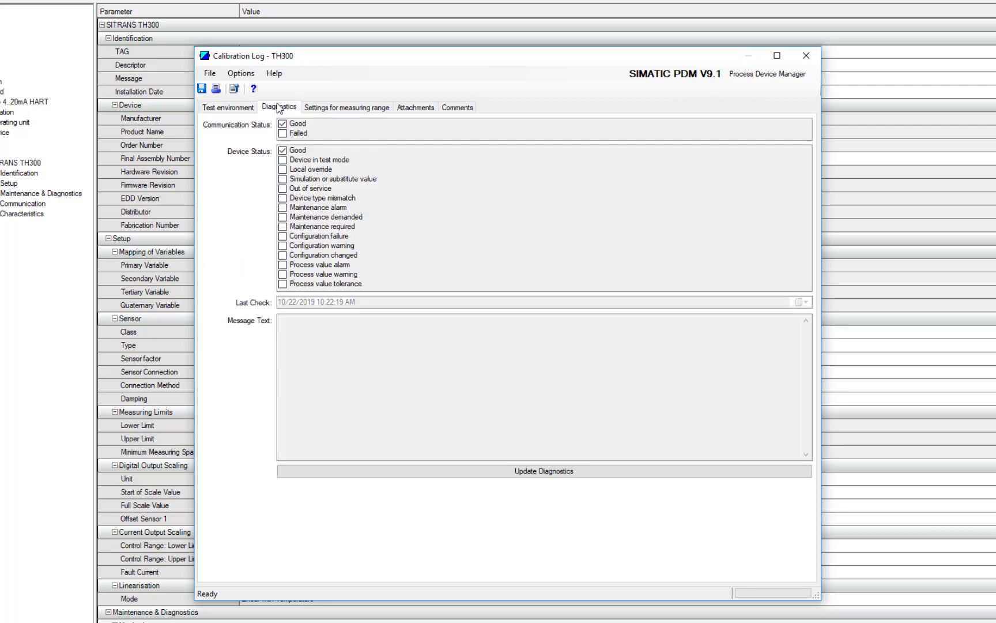
click(515, 472)
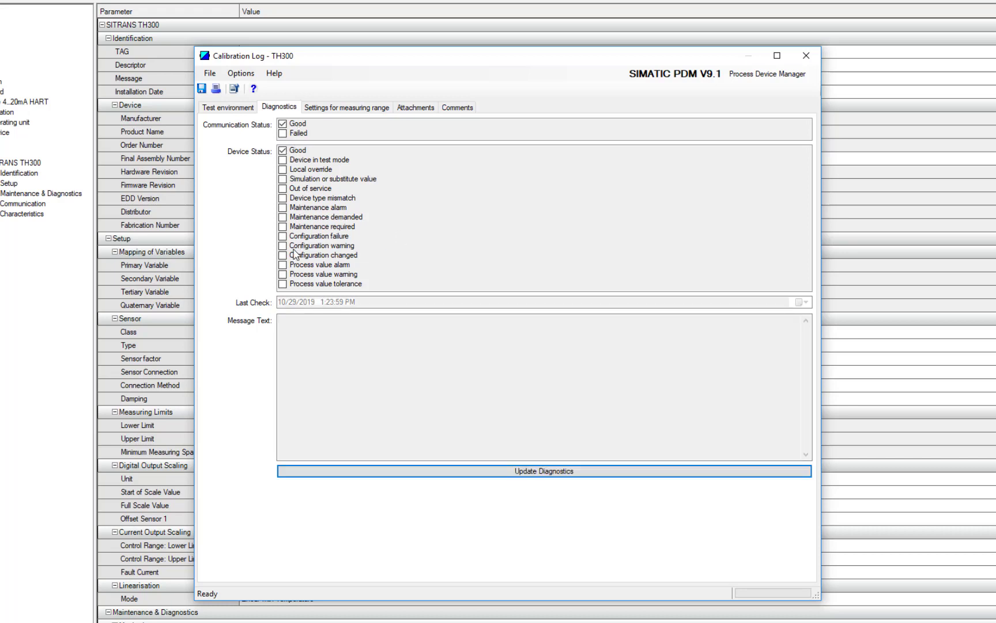
In measuring range settings, rename the encoder signal header to 'Thermal B' and set allowed deviation 1.0.
click(337, 110)
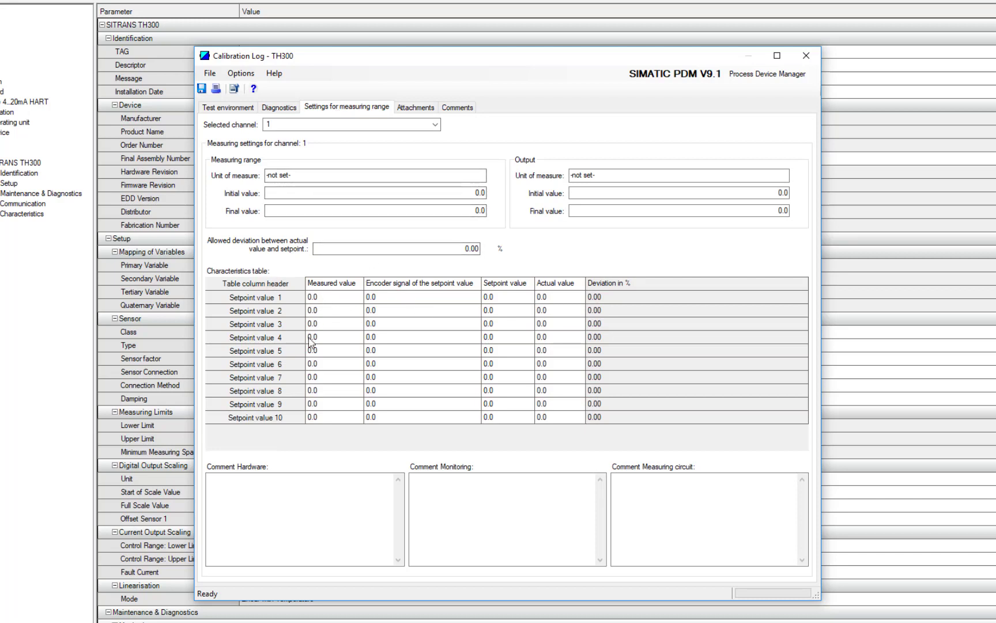
double_click(402, 289)
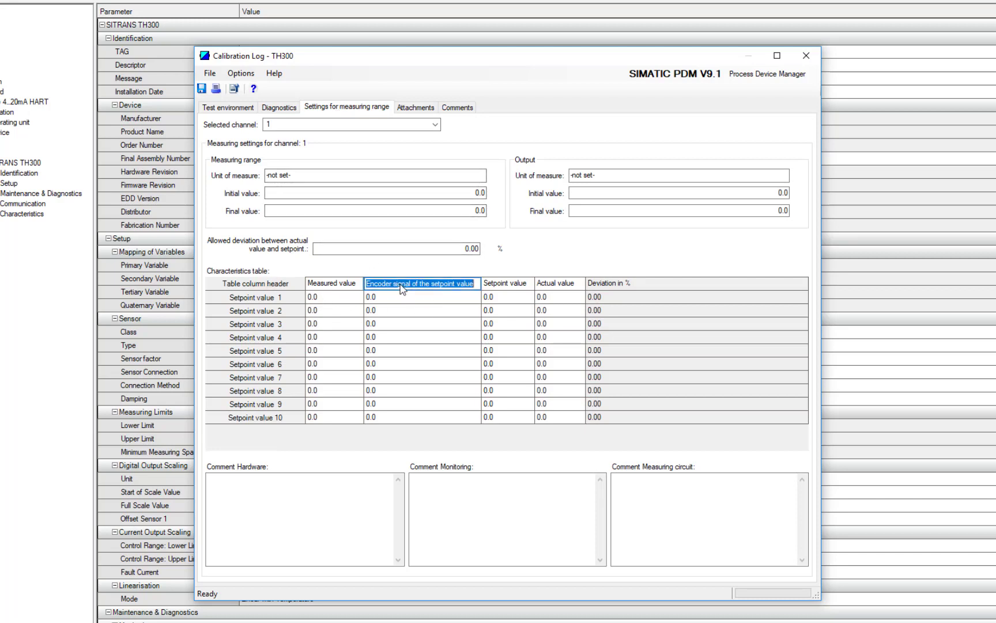
click(472, 284)
drag(472, 284, 353, 287)
text(Thermal Bath)
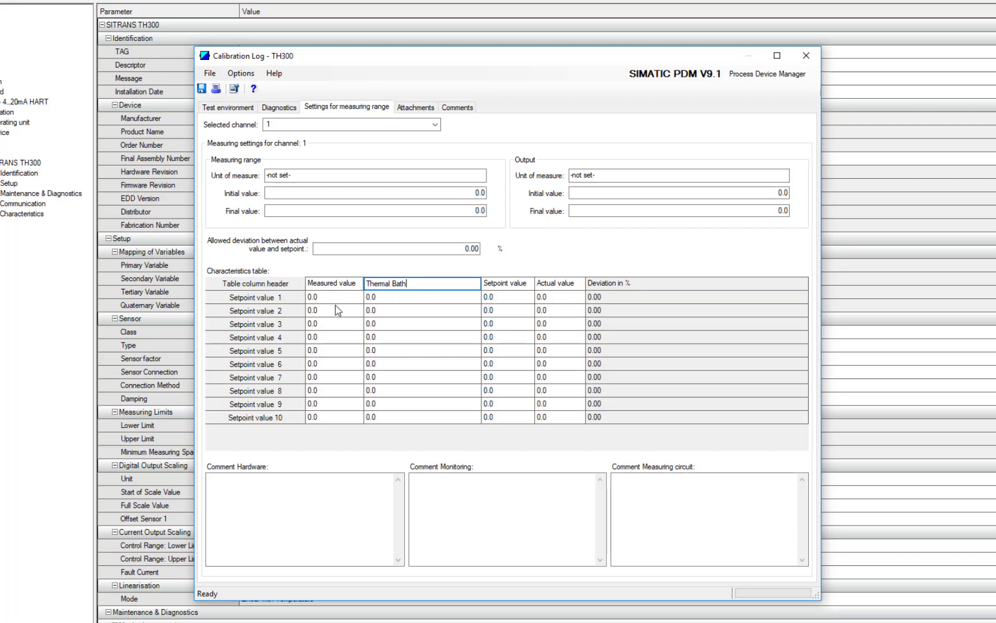
drag(420, 254, 480, 250)
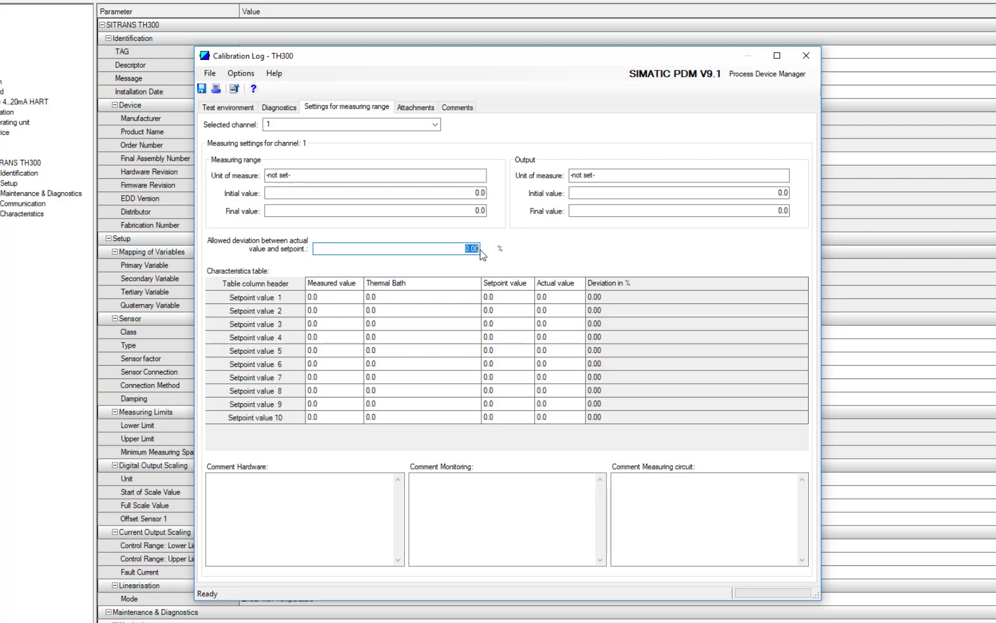
text(1.0)
Look through the Attachments and Comments pages, then return to Test environment.
click(416, 108)
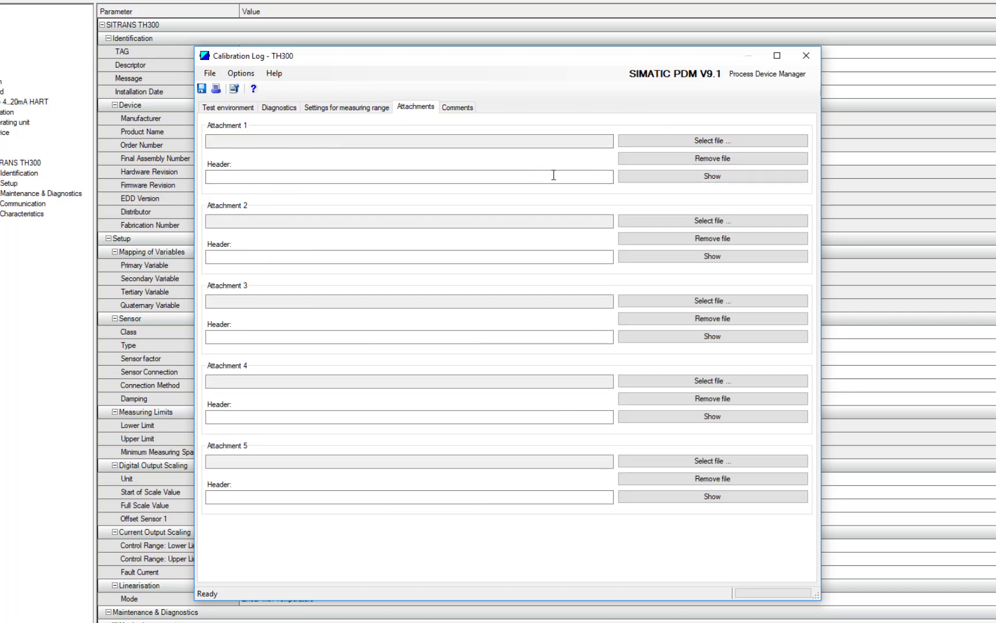
click(470, 110)
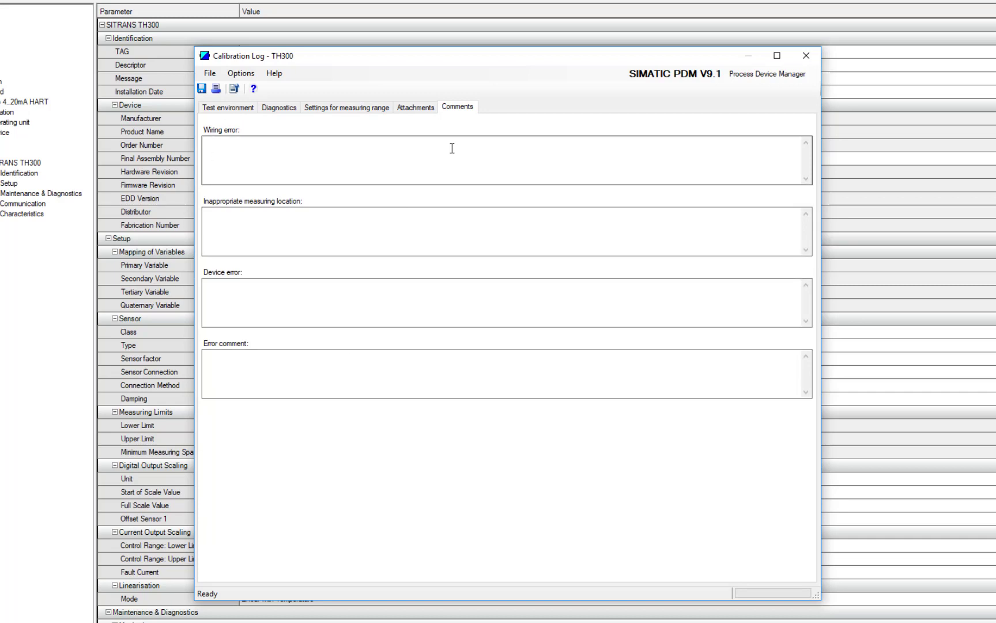
click(228, 107)
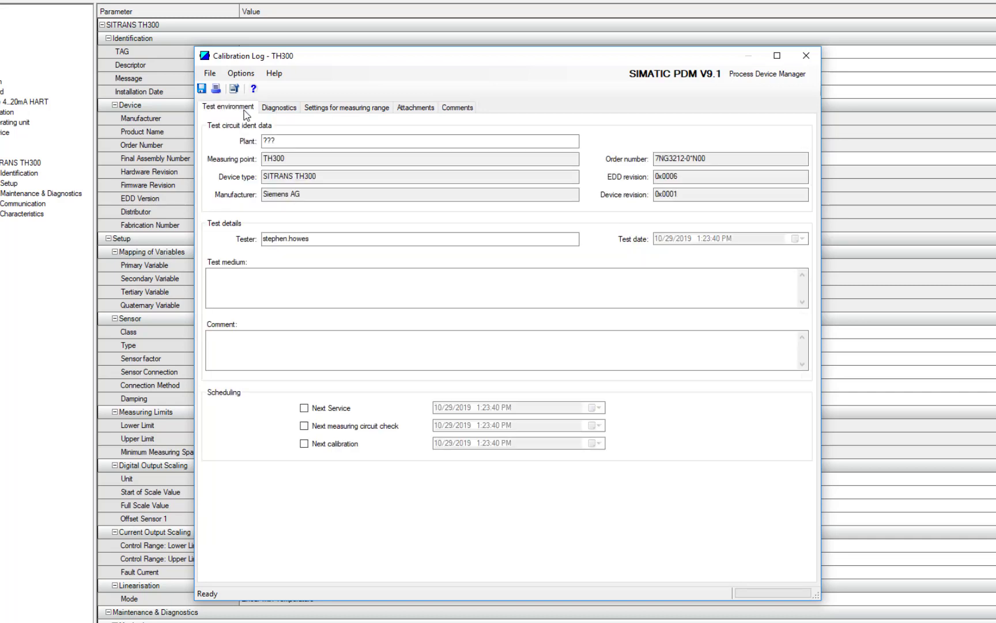
Enable Next Service and set its date to 1 October 2020.
click(318, 411)
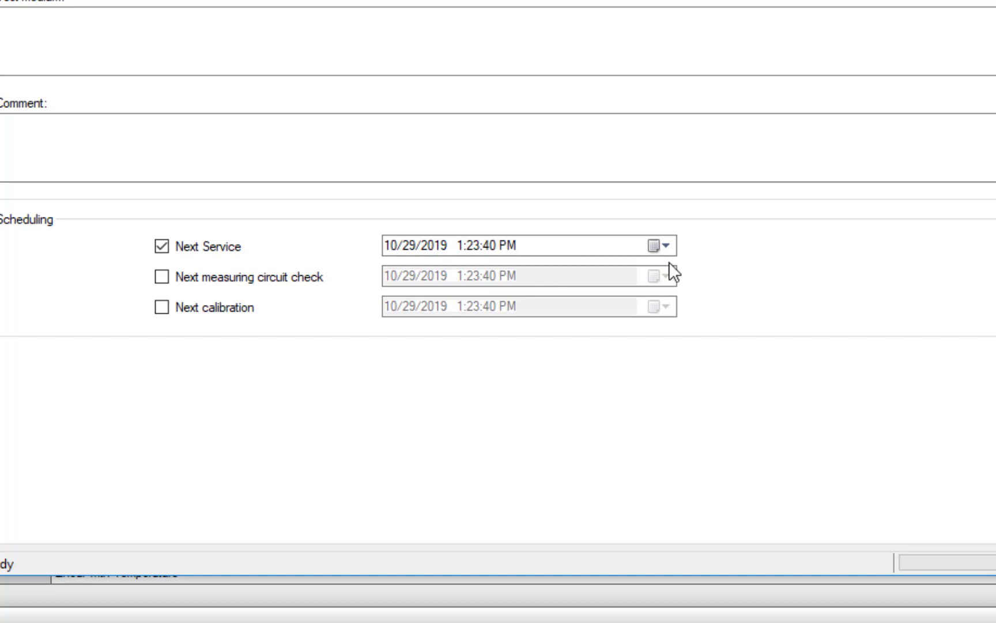
click(669, 246)
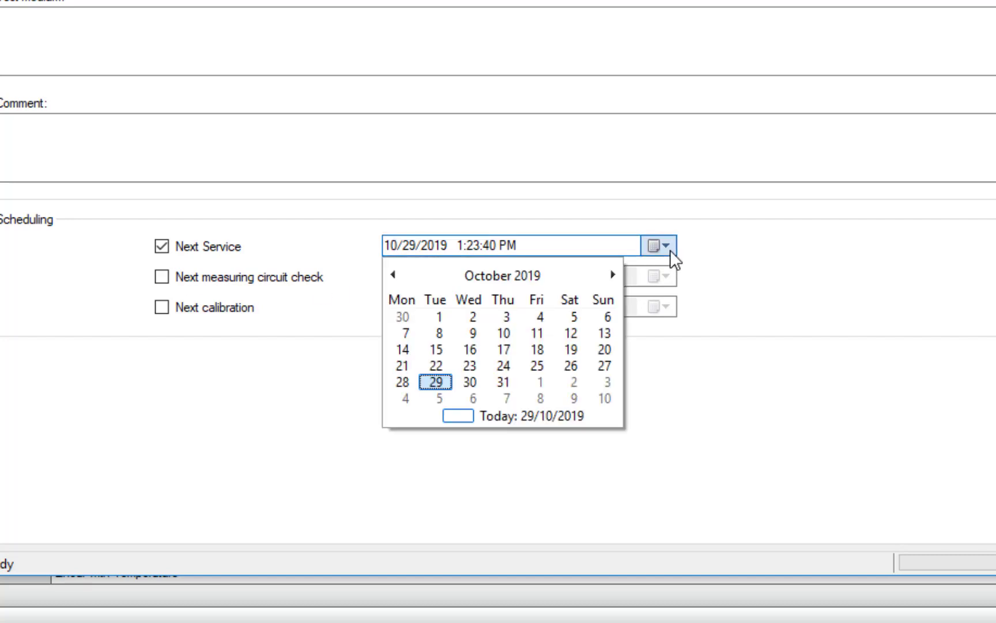
click(613, 275)
click(613, 275)
click(613, 275)
click(613, 275)
click(613, 275)
click(613, 275)
click(613, 275)
click(613, 275)
click(613, 275)
click(613, 275)
click(613, 275)
click(613, 275)
click(508, 318)
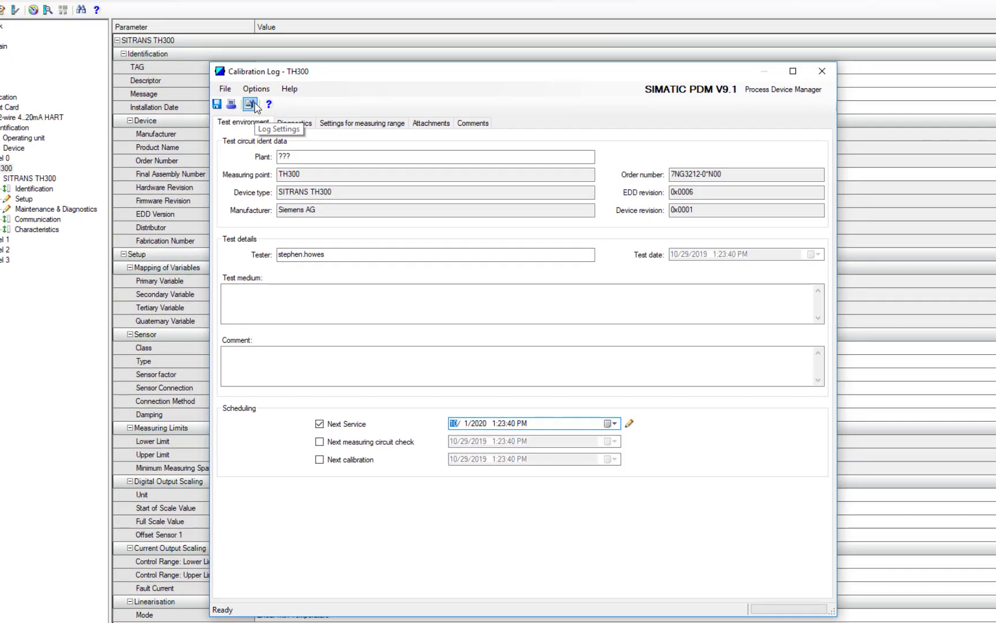
Save the calibration log to the default log folder.
click(225, 89)
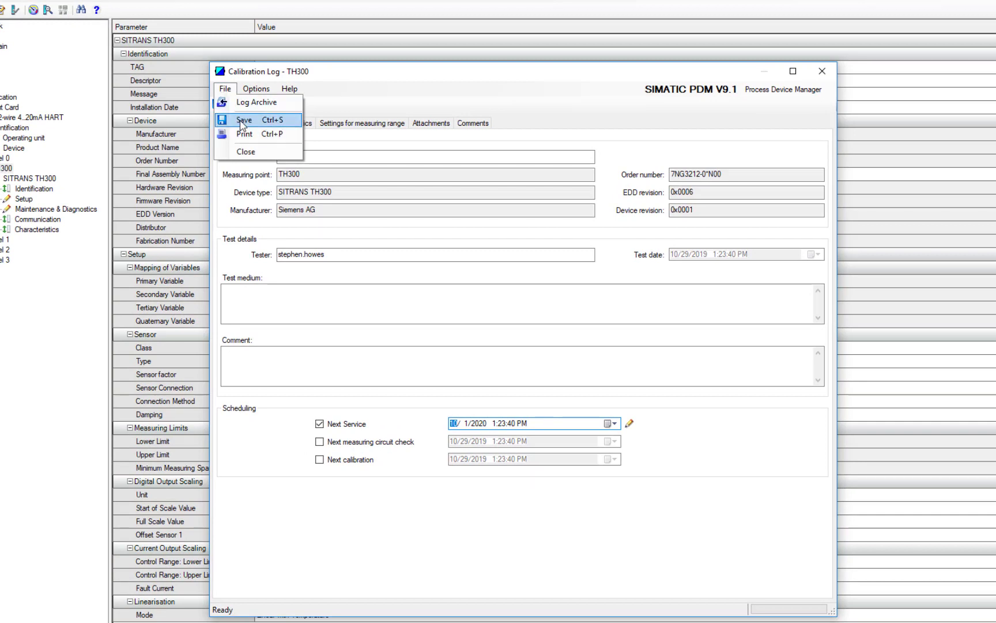
click(243, 120)
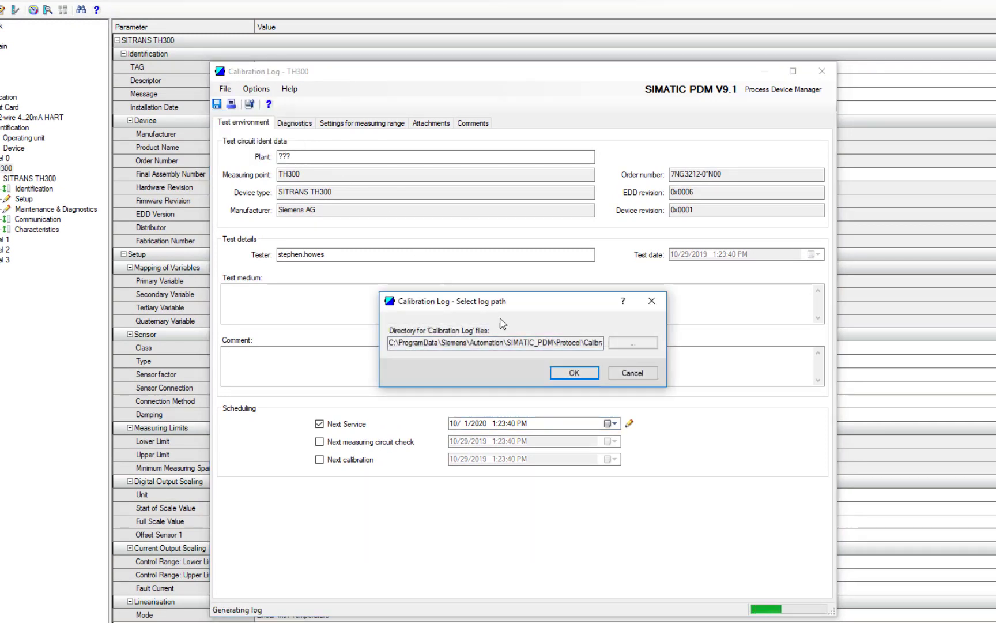
click(632, 374)
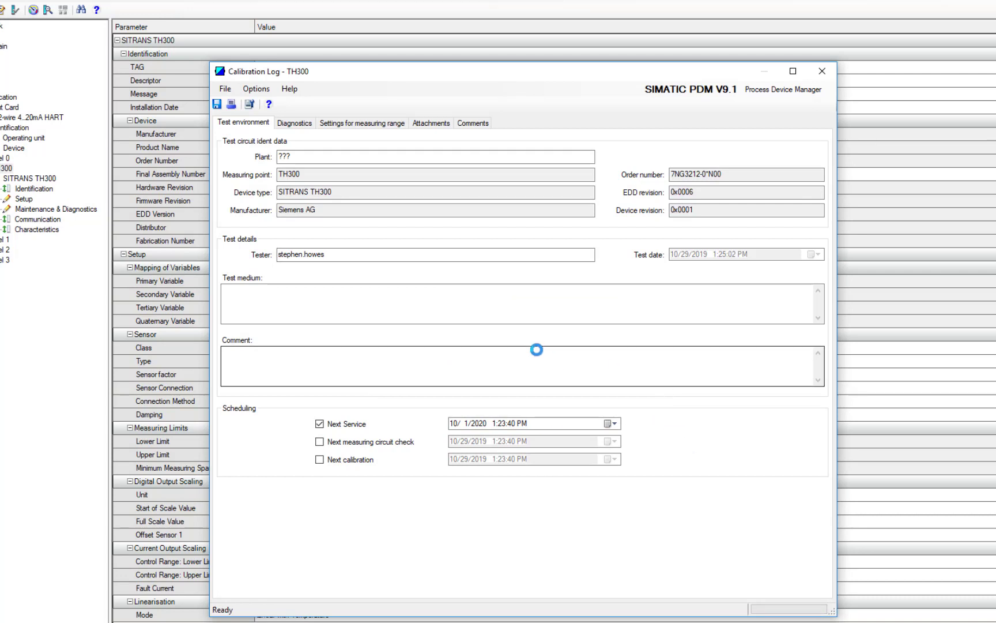
Close the calibration log and answer the session prompt.
click(225, 88)
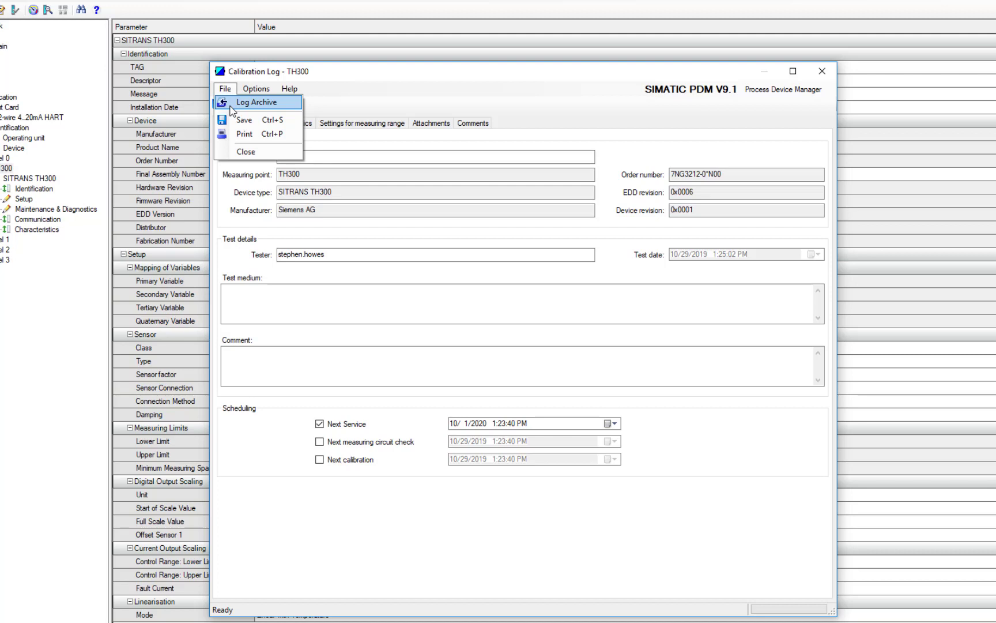
click(824, 80)
click(824, 80)
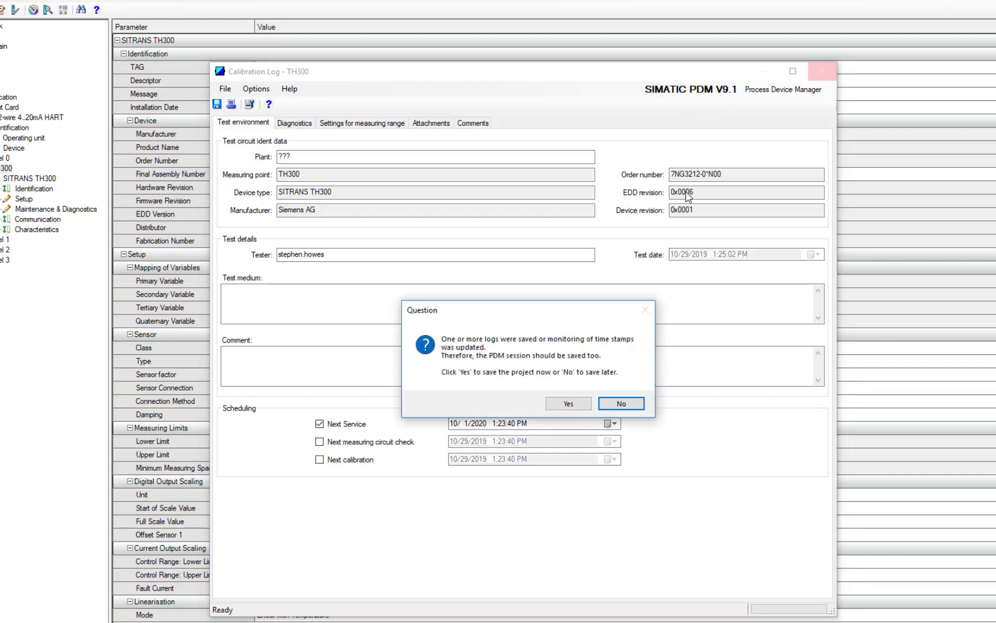
click(574, 404)
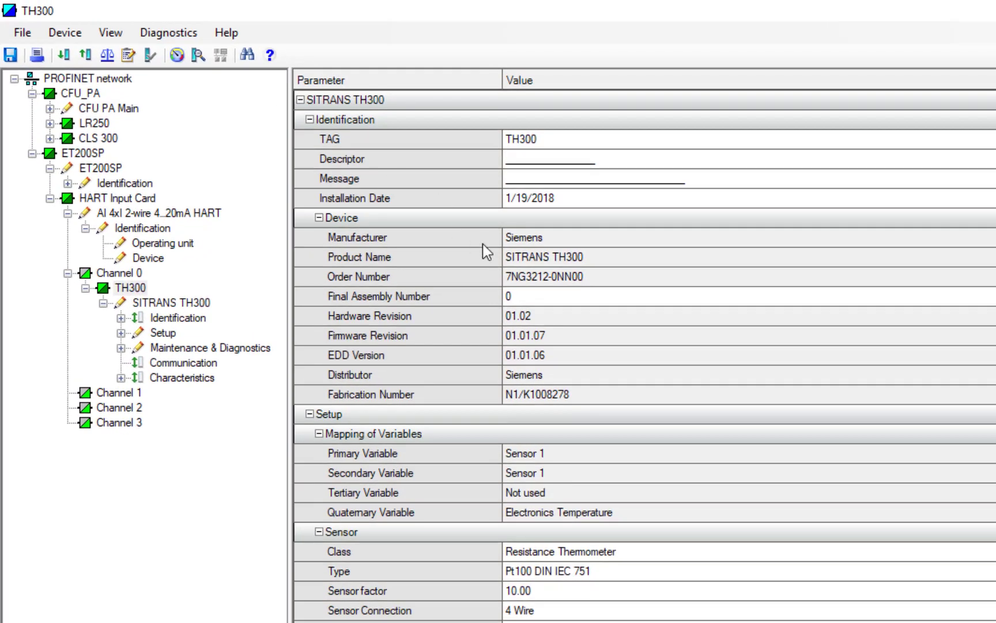
Run a Value comparison for TH300, loading the current object's online data.
click(65, 33)
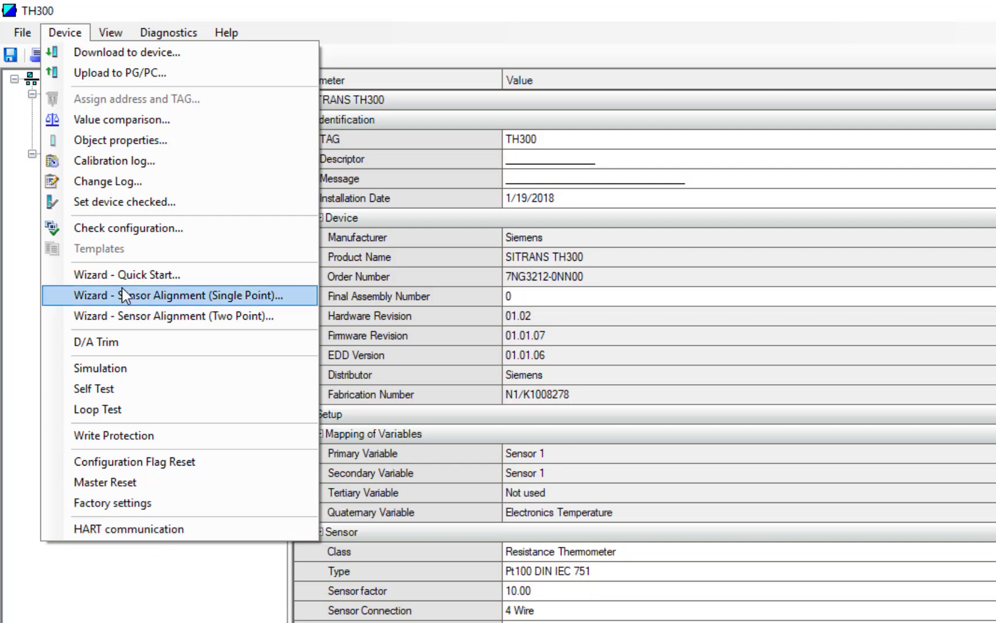
click(145, 120)
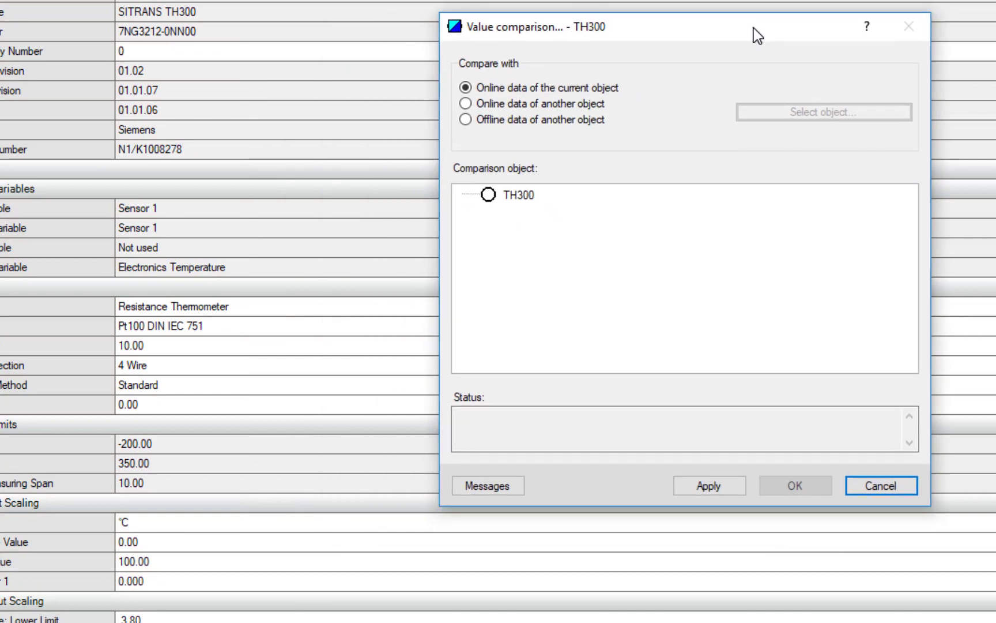
drag(754, 28, 758, 30)
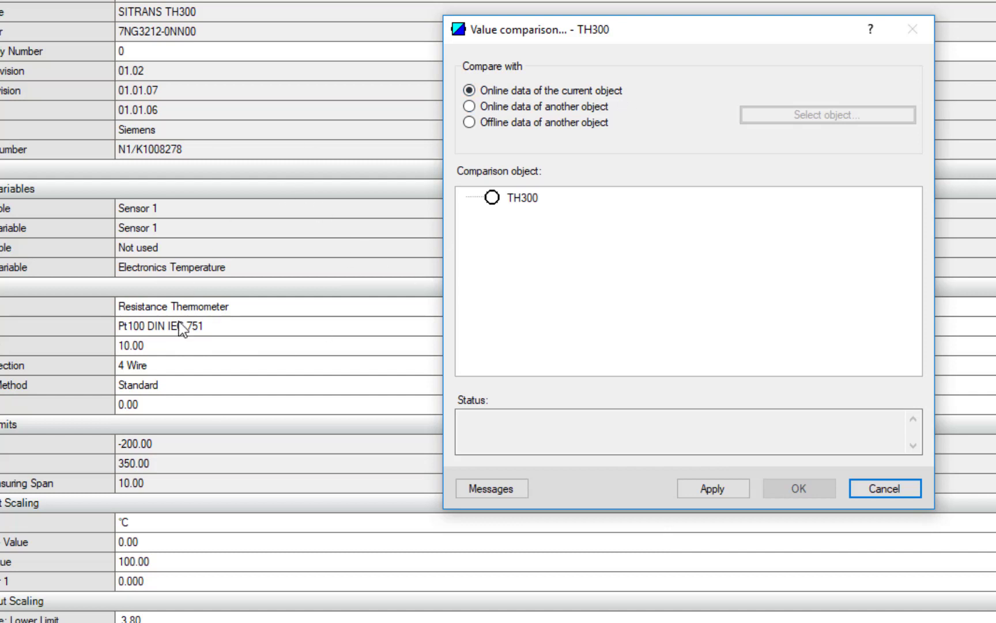
click(725, 494)
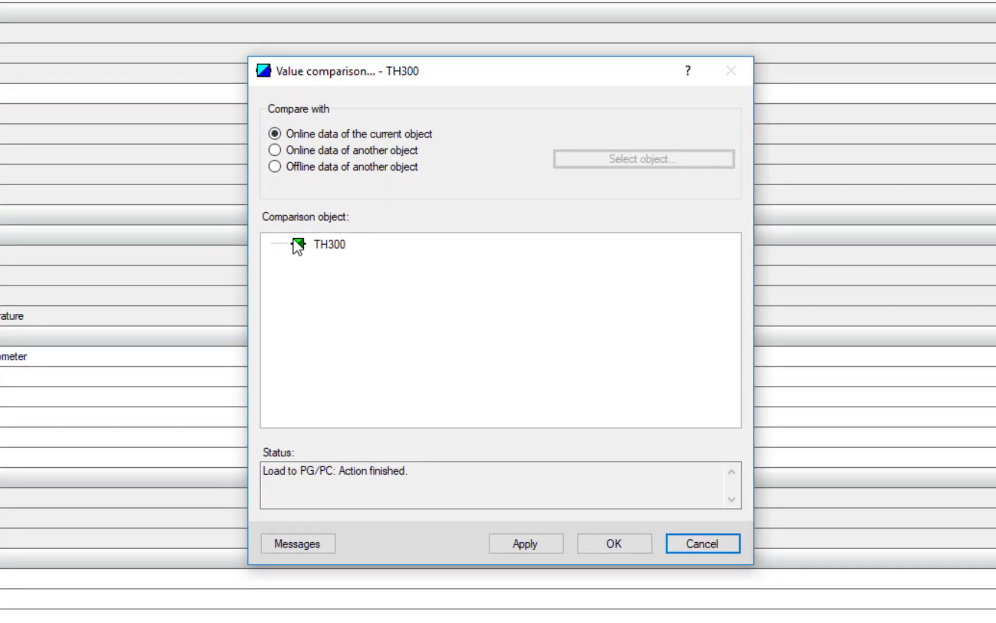
Show the offline-versus-online table and scroll through the Sensor factor, Upper Limit and Short Circuit Threshold differences.
click(627, 549)
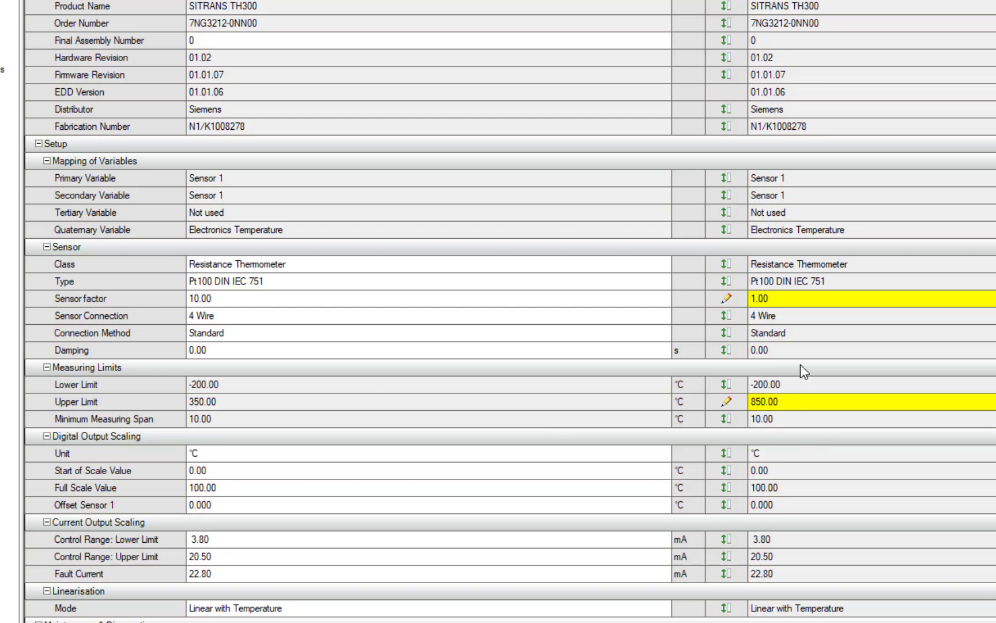
scroll(801, 364, down, 2)
scroll(804, 372, down, 2)
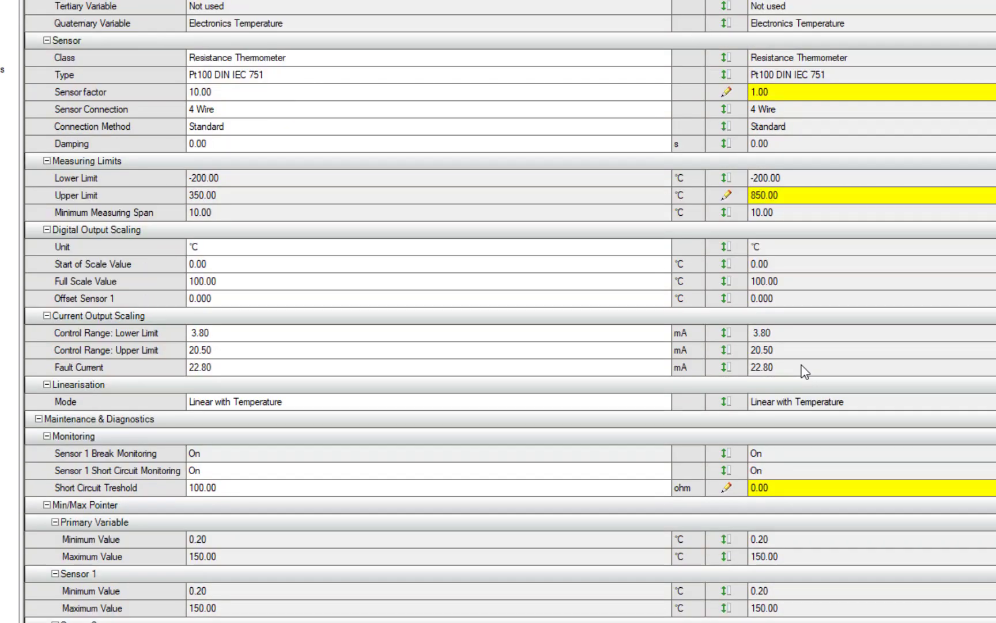
scroll(805, 372, down, 6)
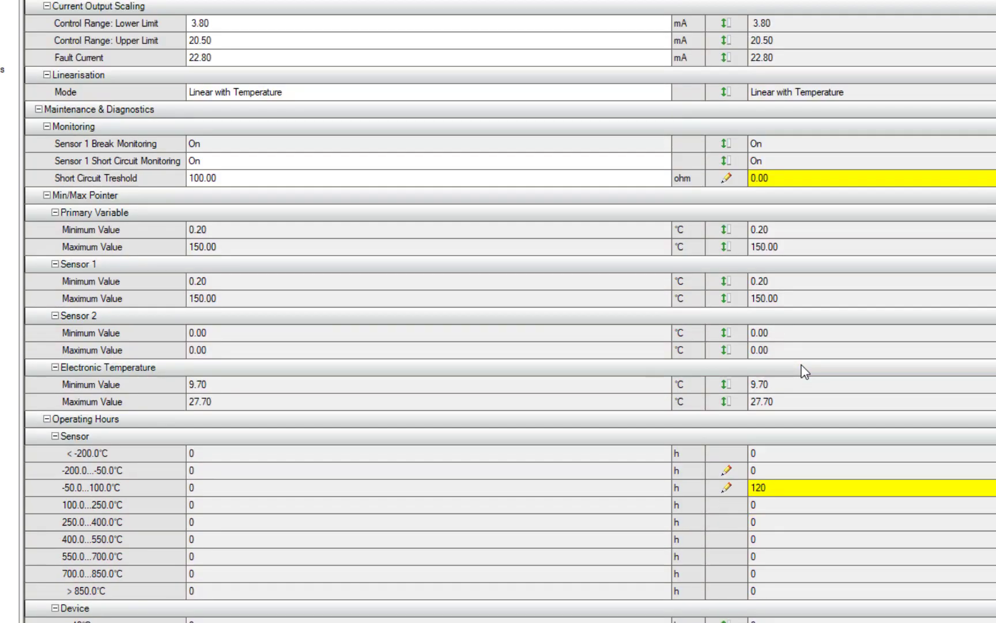
scroll(805, 372, down, 6)
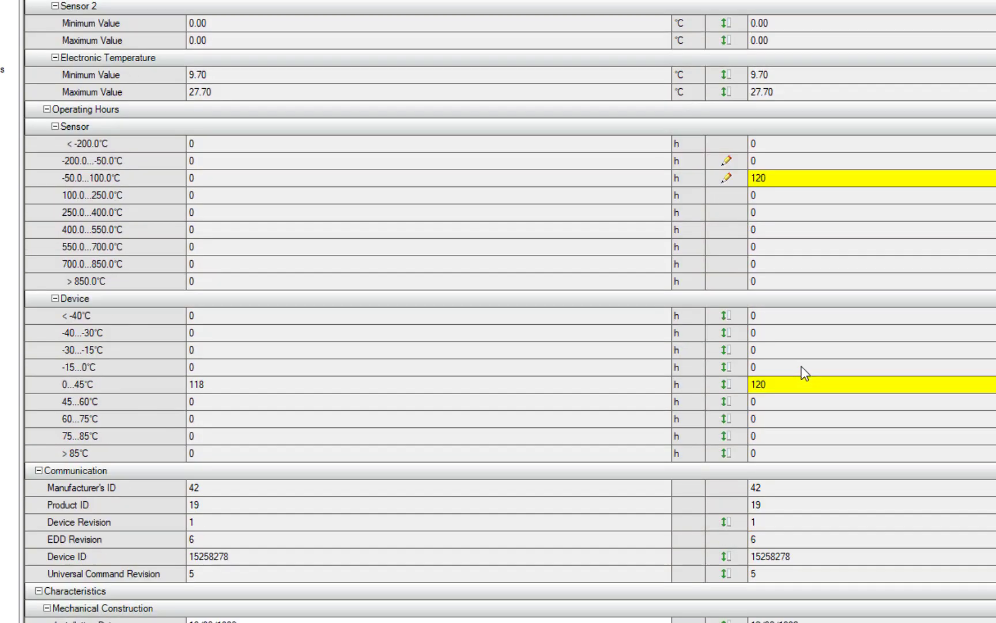
scroll(802, 368, up, 16)
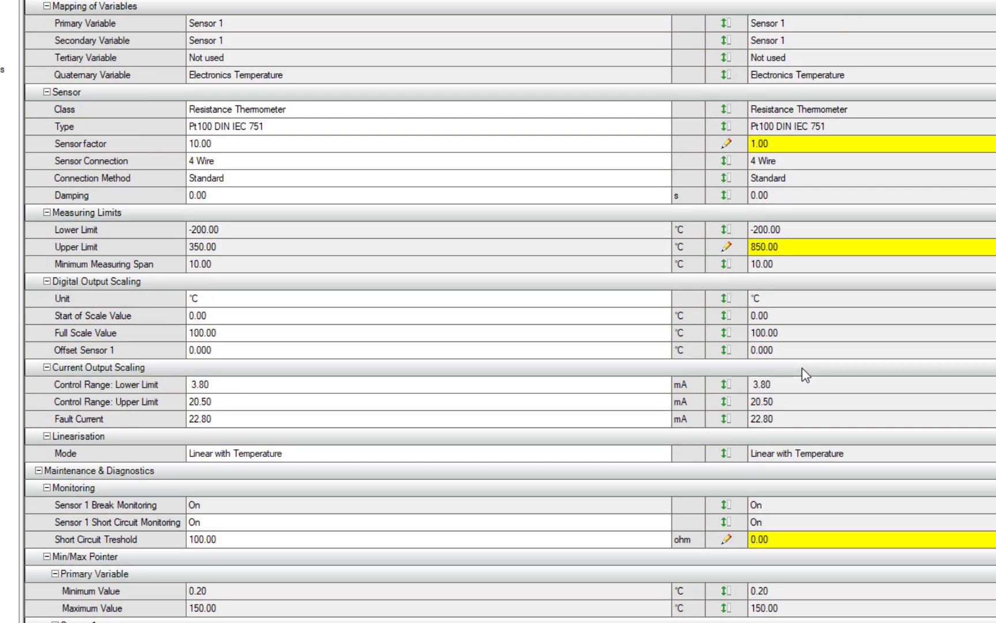